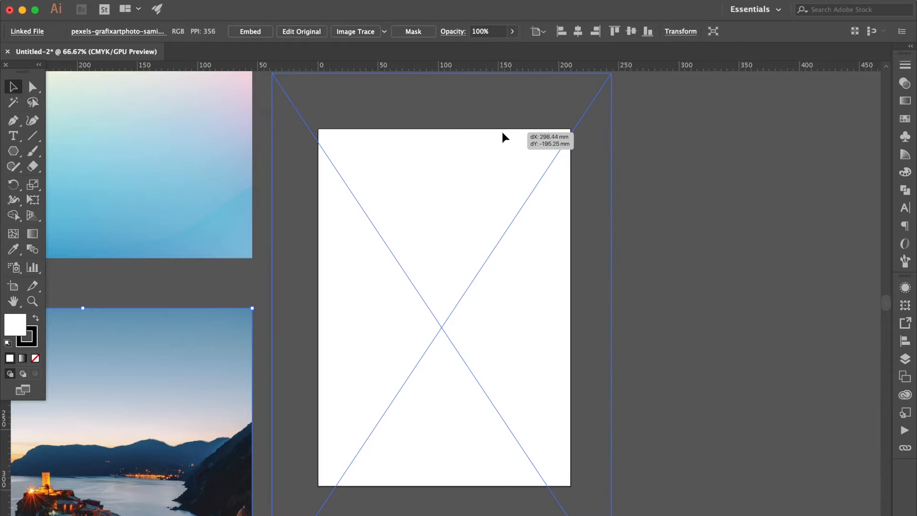
# Step: Move the coastal photo over the artboard and draw a rectangle about 221 × 311 mm on it, slightly overlapping the artboard edges
pyautogui.moveTo(517, 234); pyautogui.dragTo(532, 279)
pyautogui.click(715, 265)
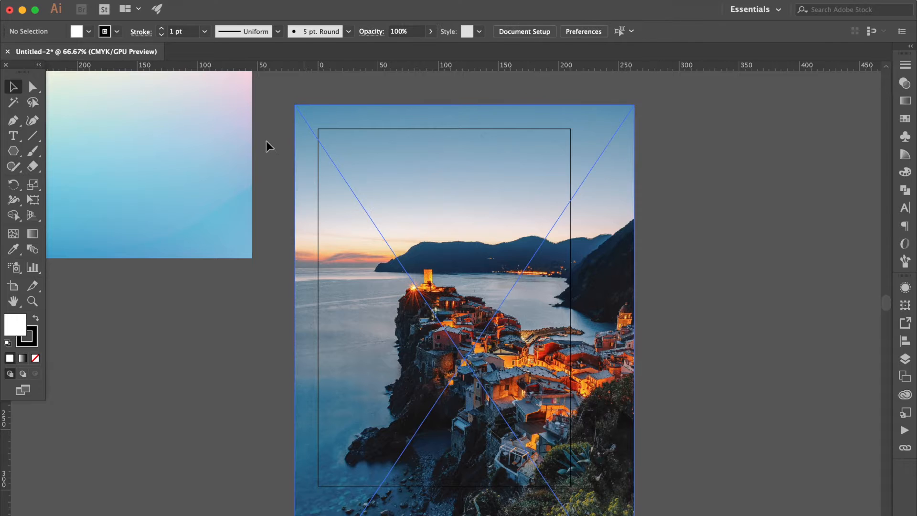
pyautogui.moveTo(13, 152); pyautogui.dragTo(45, 153)
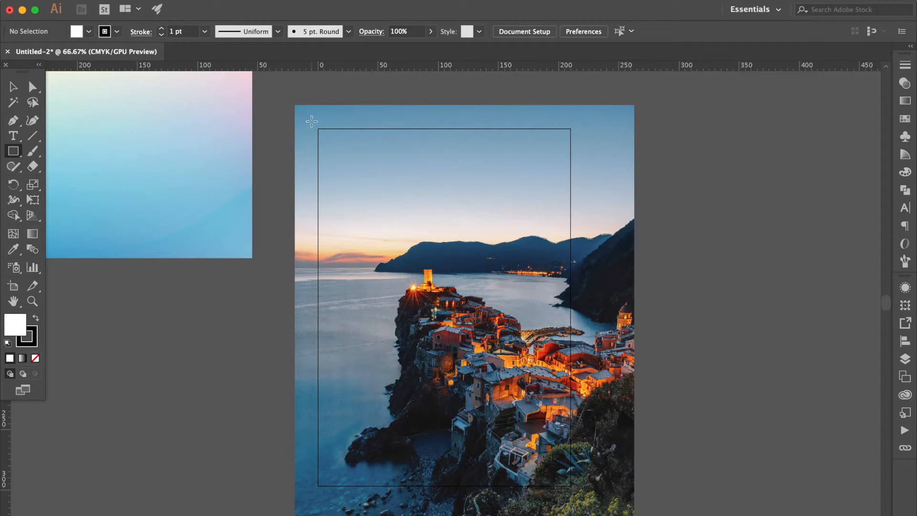
pyautogui.moveTo(312, 123); pyautogui.dragTo(577, 496)
# Step: Select the rectangle together with the coastal photo and make a clipping mask from them
pyautogui.click(12, 86)
pyautogui.moveTo(346, 98); pyautogui.dragTo(434, 226)
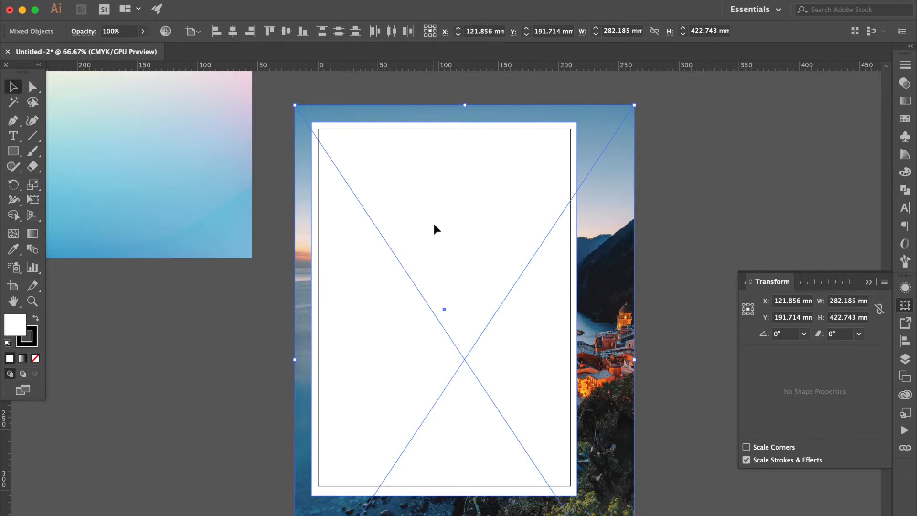
pyautogui.rightClick(434, 226)
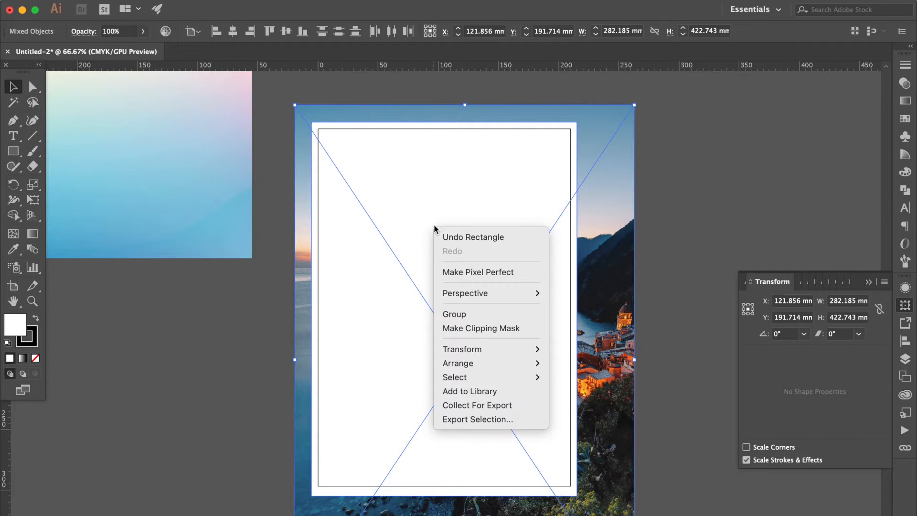
pyautogui.click(464, 332)
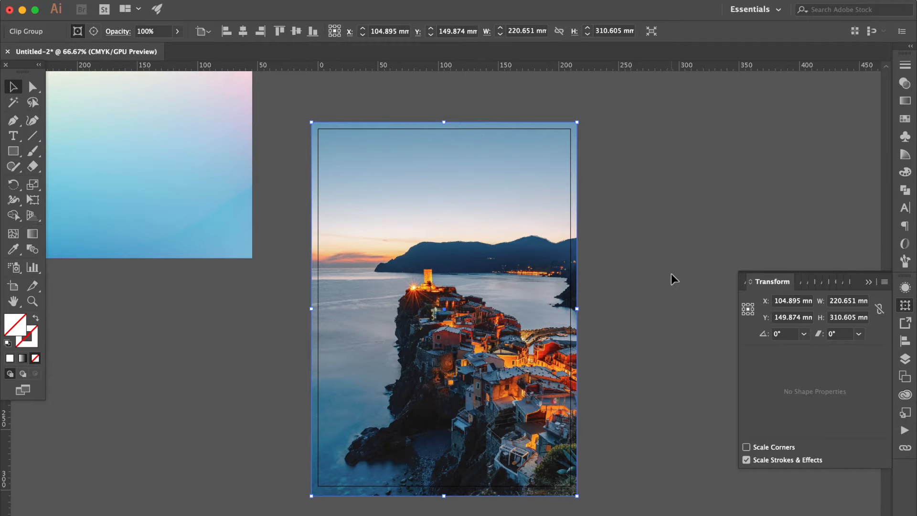
# Step: Undo the clipping mask, apply it again to the same photo and rectangle, and deselect the artwork
pyautogui.press('super+z')
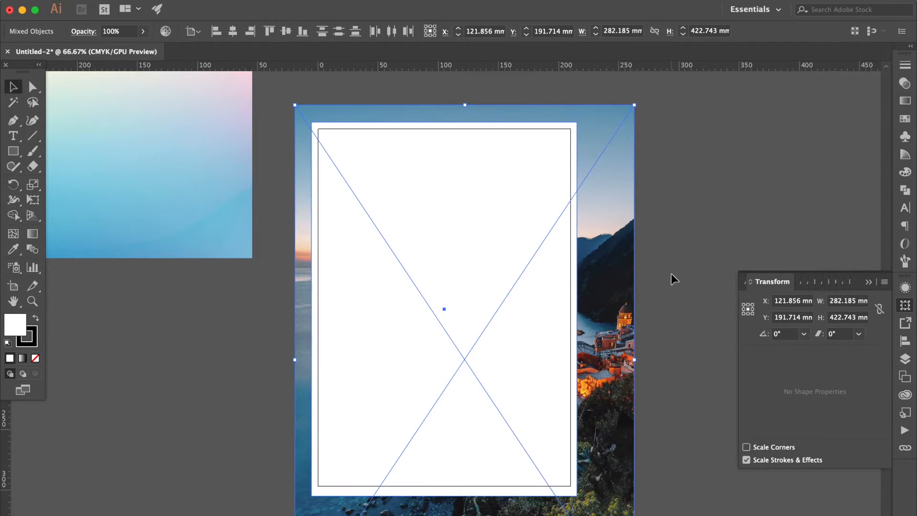
pyautogui.press('super+7')
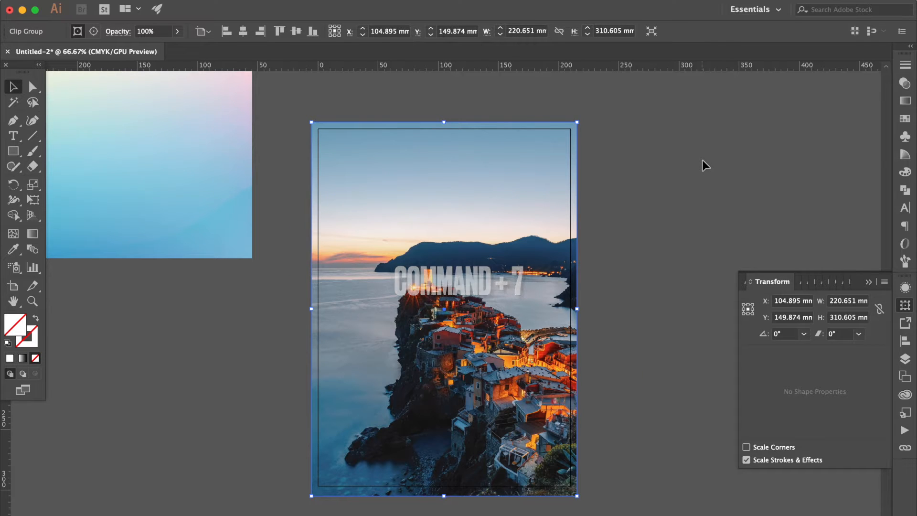
pyautogui.click(702, 160)
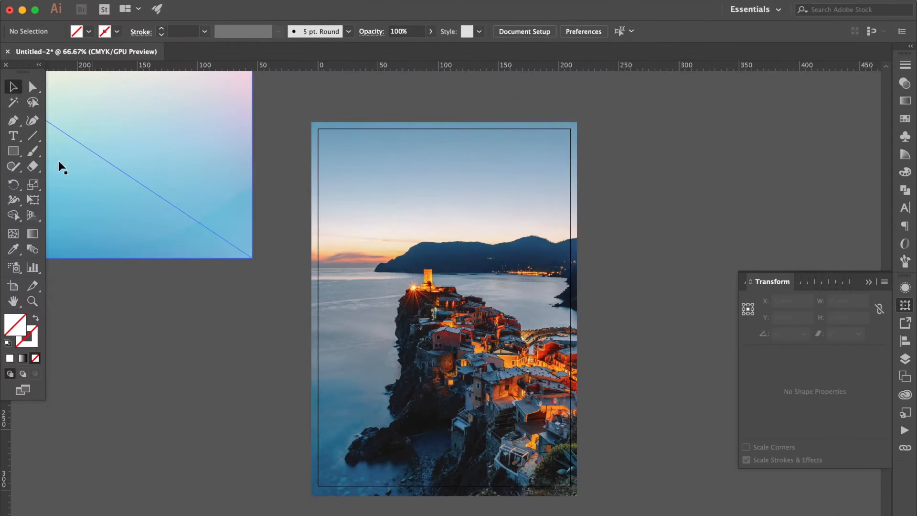
# Step: Draw a rectangle about 184 × 48 mm across the upper sky and turn it into a text frame reading "TRAVEL"
pyautogui.click(15, 153)
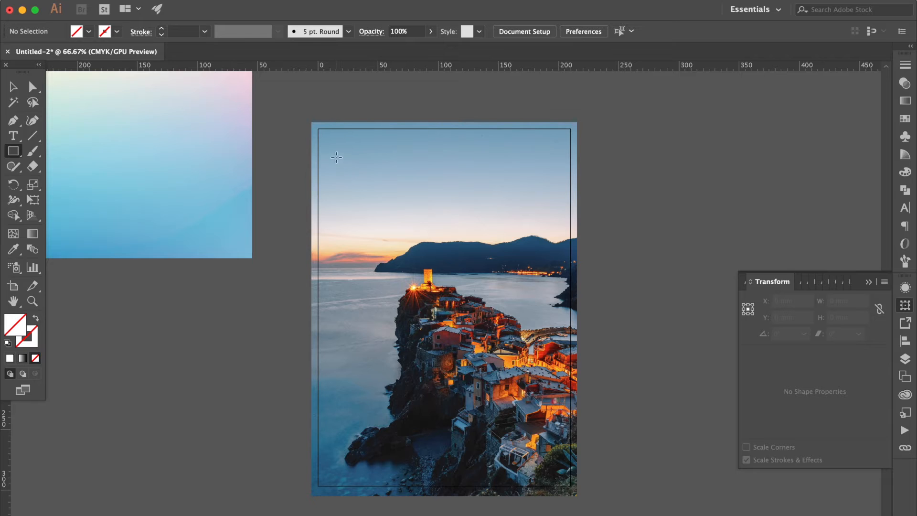
pyautogui.moveTo(336, 157); pyautogui.dragTo(557, 215)
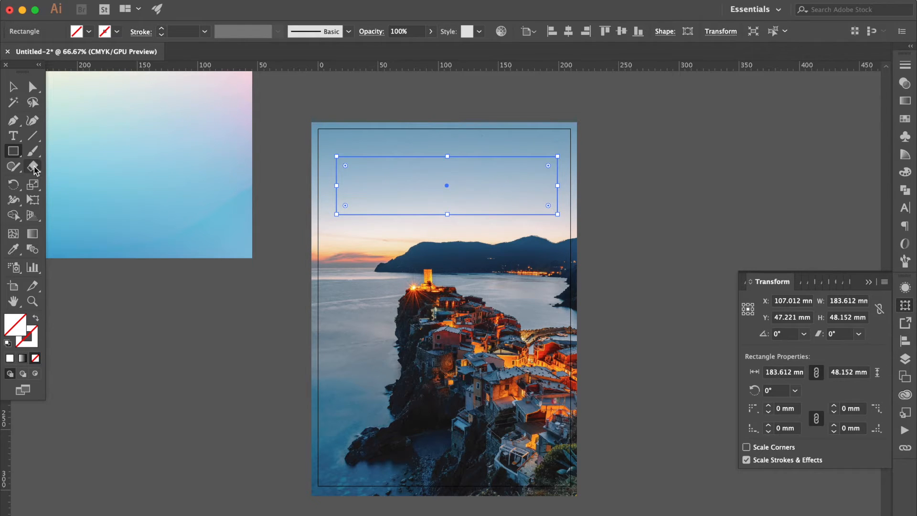
pyautogui.click(15, 138)
pyautogui.click(337, 173)
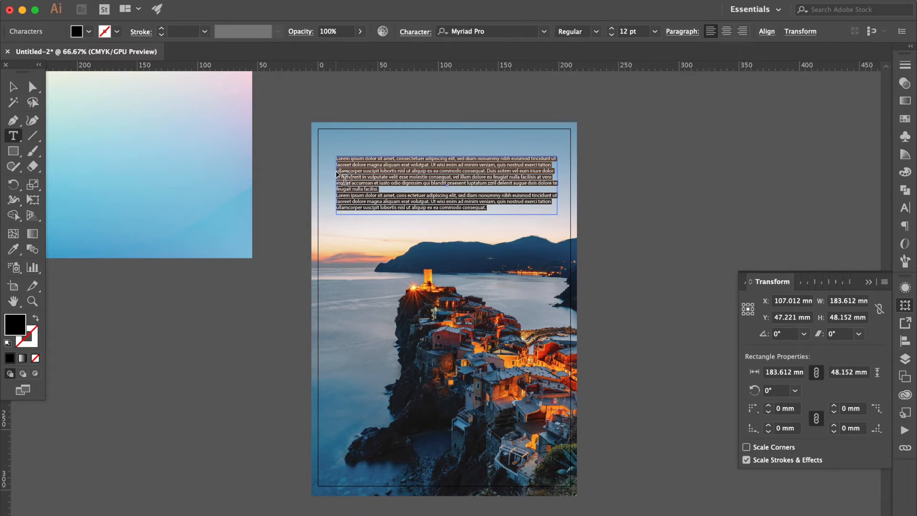
pyautogui.press('BackSpace')
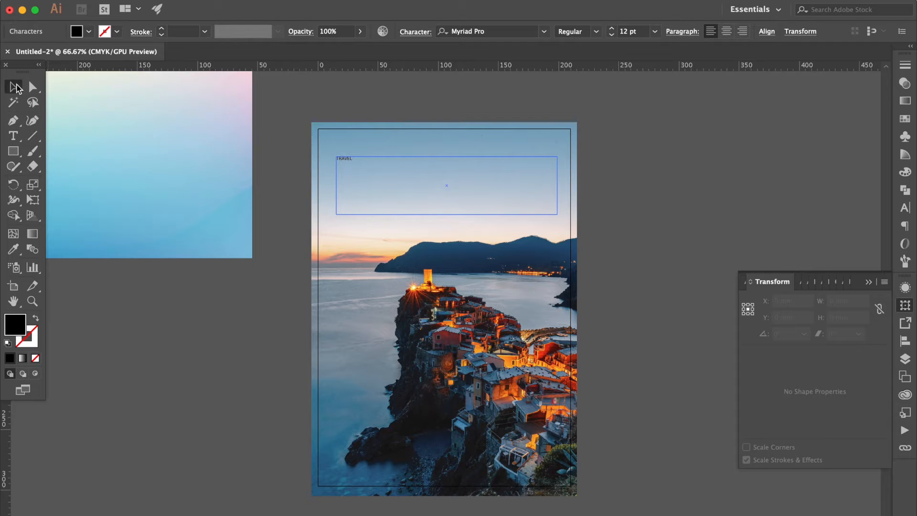
pyautogui.click(16, 87)
# Step: Set the TRAVEL text's font to Montserrat in the Black style
pyautogui.click(544, 32)
pyautogui.scroll(15, 525, 100)
pyautogui.click(503, 83)
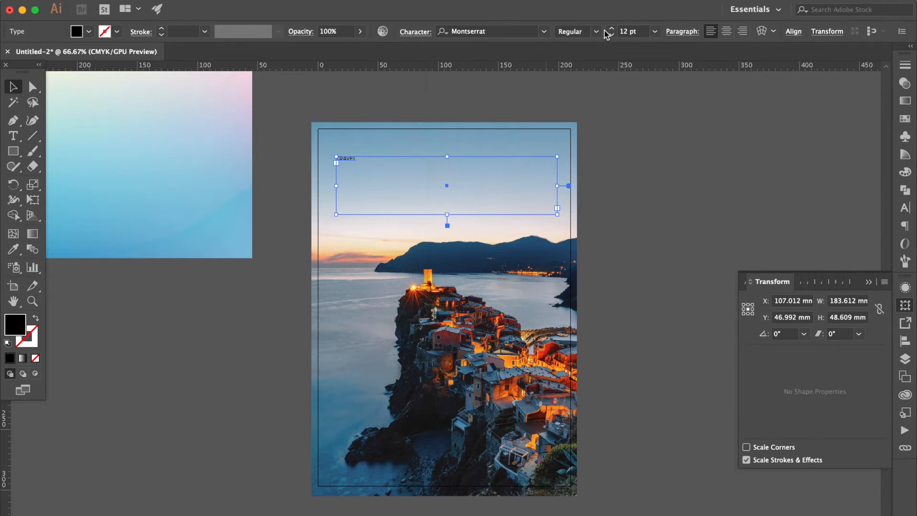
pyautogui.click(596, 31)
pyautogui.click(579, 159)
# Step: Set the TRAVEL text's font size to 50 pt, then enlarge it to 100 pt
pyautogui.click(634, 33)
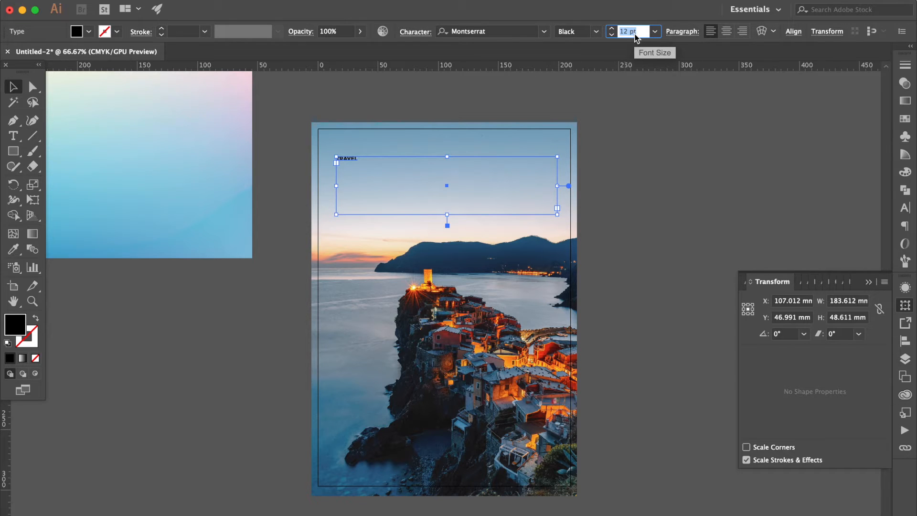
pyautogui.write('50')
pyautogui.press('Return')
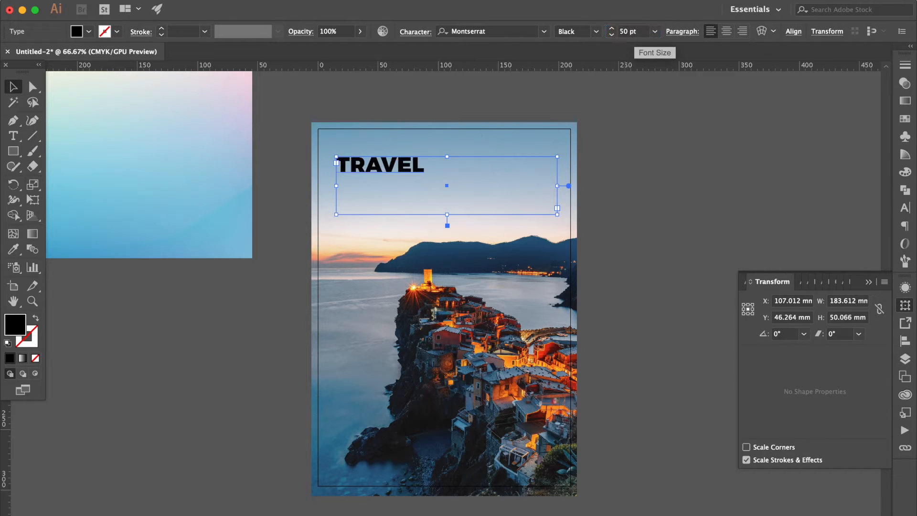
pyautogui.click(634, 31)
pyautogui.write('100')
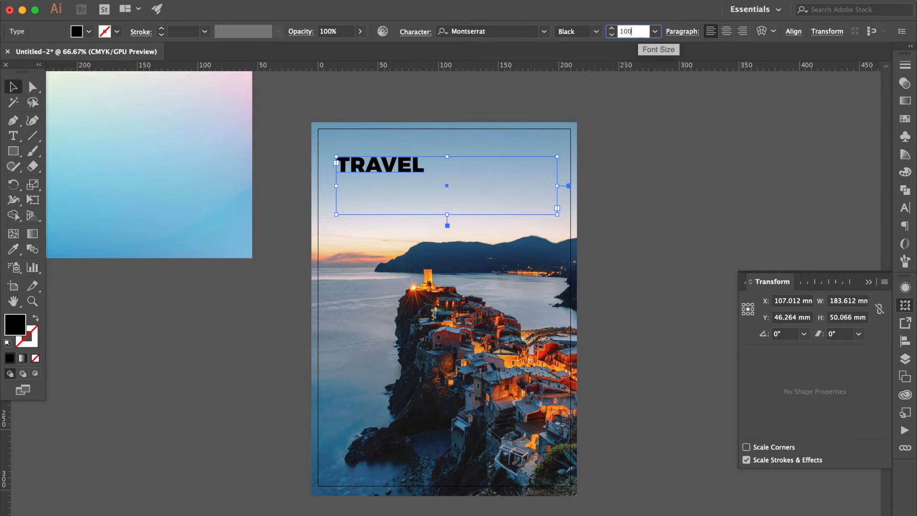
pyautogui.press('Return')
# Step: Increase the TRAVEL font size gradually to 125 pt so the word spans the frame's full width
pyautogui.click(635, 32)
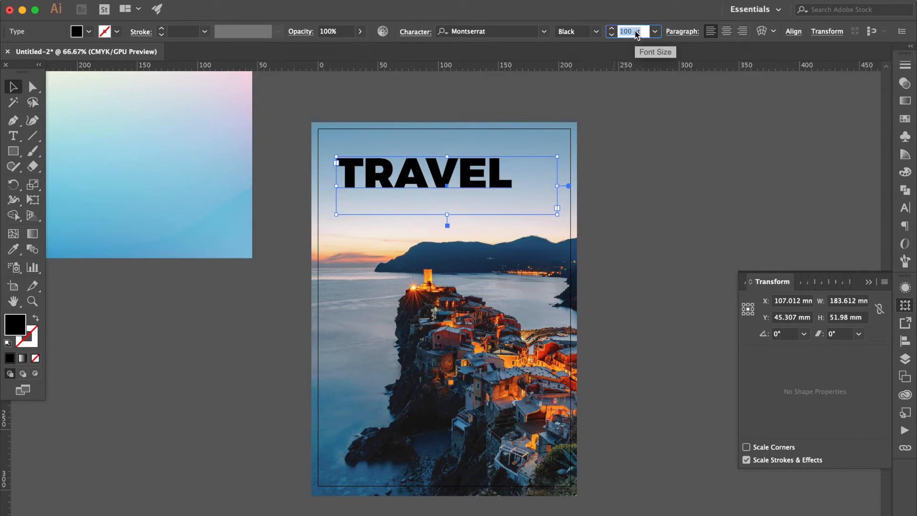
pyautogui.press('Up')
pyautogui.press('Up')
pyautogui.press('Up')
pyautogui.press('Up')
pyautogui.press('Up')
pyautogui.press('Up')
pyautogui.press('Up')
pyautogui.press('Up')
pyautogui.press('Up')
pyautogui.press('Up')
pyautogui.press('Up')
pyautogui.press('Up')
pyautogui.press('Up')
pyautogui.press('Up')
pyautogui.press('Up')
pyautogui.press('Up')
pyautogui.press('Up')
pyautogui.press('Up')
pyautogui.press('Up')
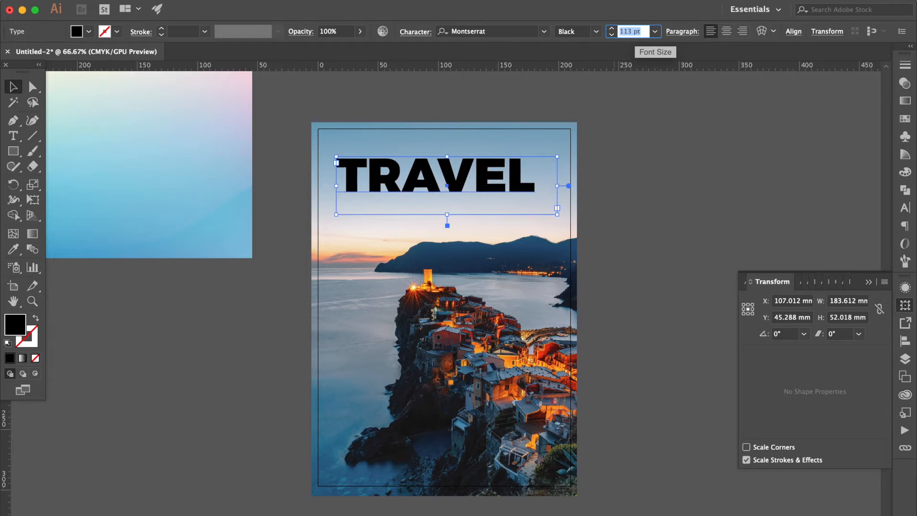
pyautogui.press('Up')
pyautogui.press('Up')
pyautogui.press('Up')
pyautogui.press('Up')
pyautogui.press('Up')
pyautogui.press('Up')
pyautogui.press('Up')
pyautogui.press('Up')
pyautogui.press('Down')
pyautogui.press('Down')
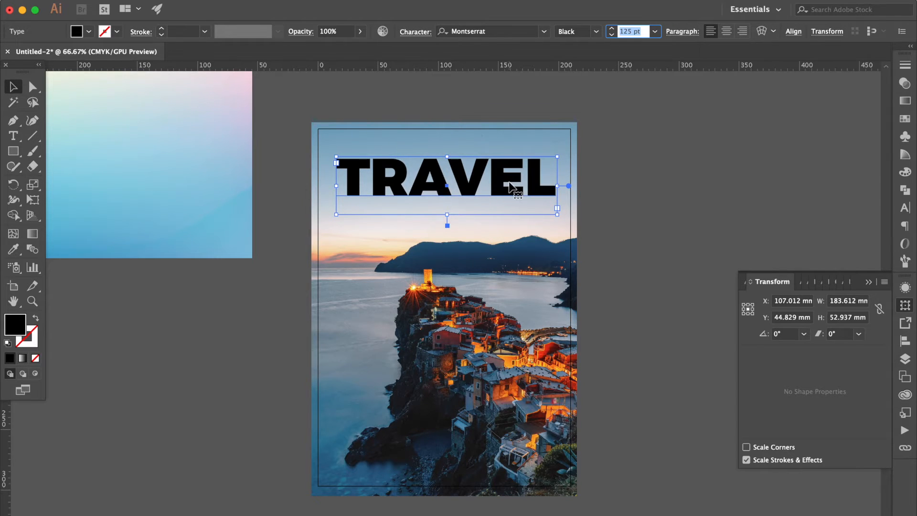
pyautogui.press('Return')
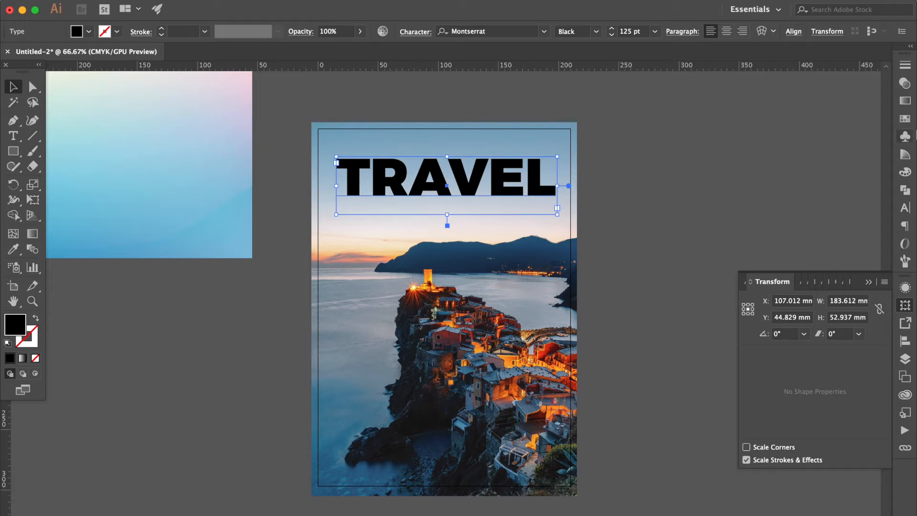
pyautogui.click(906, 192)
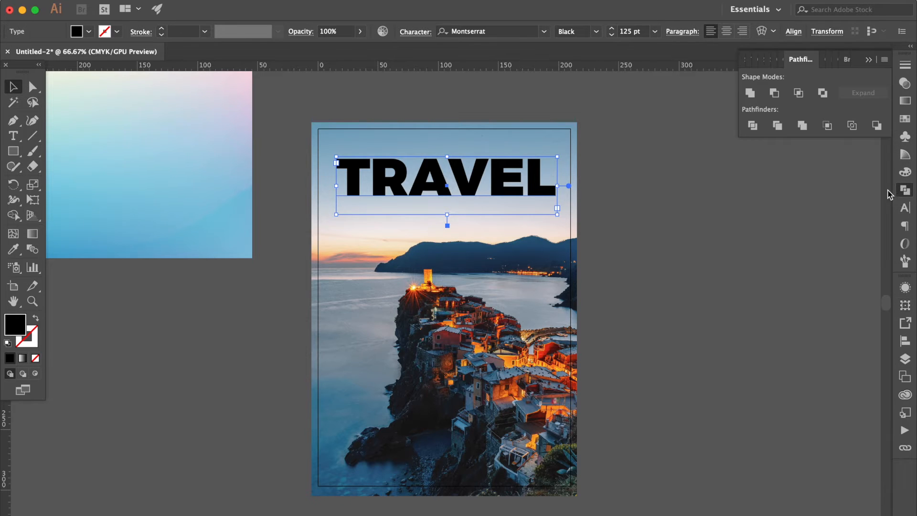
pyautogui.click(885, 60)
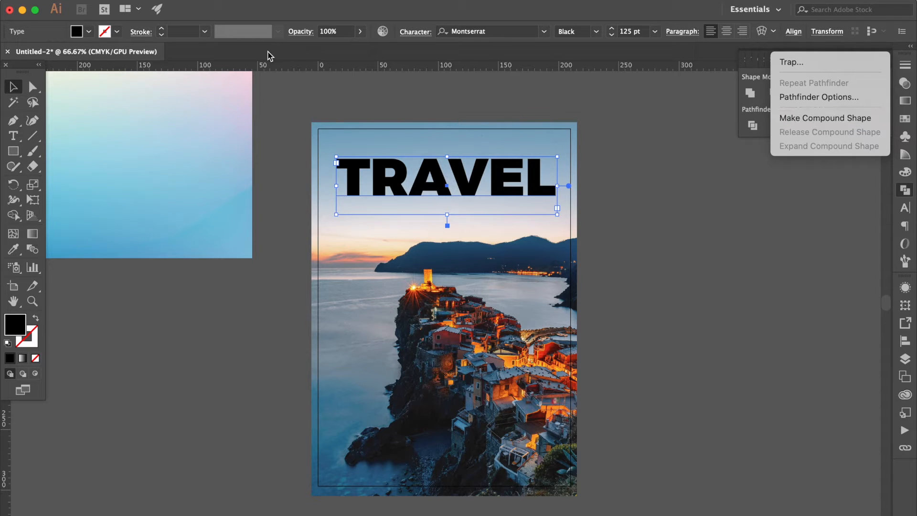
pyautogui.click(334, 120)
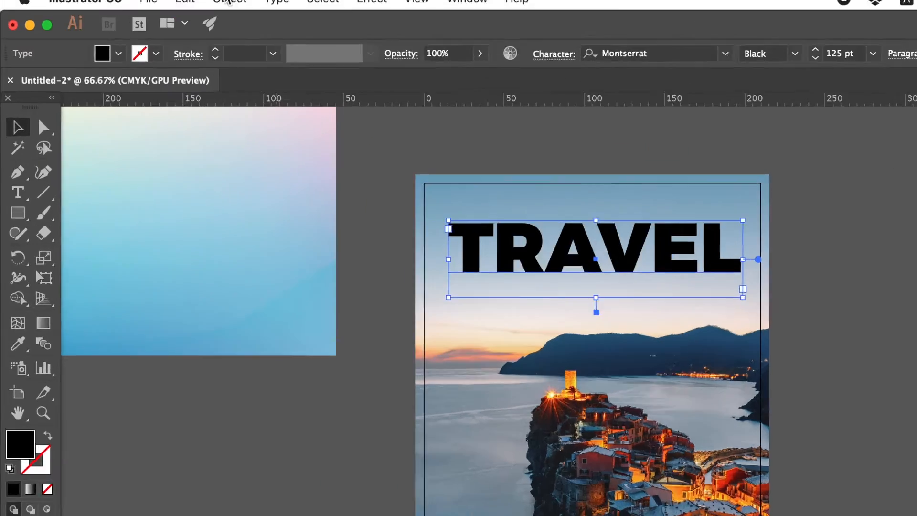
# Step: Try to make a compound path from the TRAVEL text
pyautogui.click(344, 7)
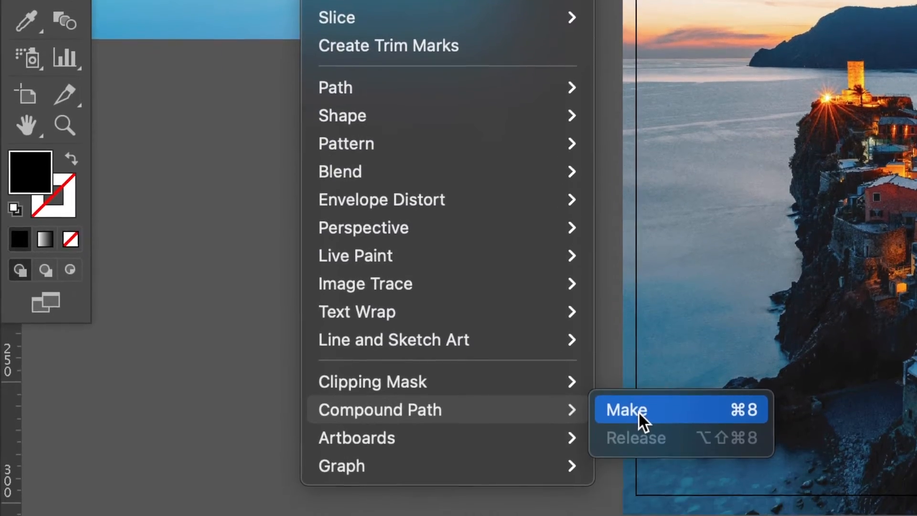
pyautogui.click(638, 442)
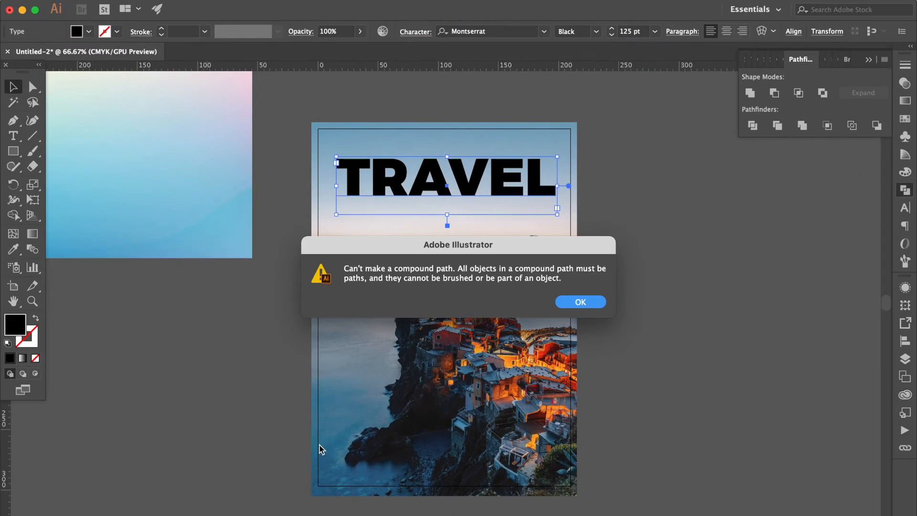
pyautogui.click(591, 304)
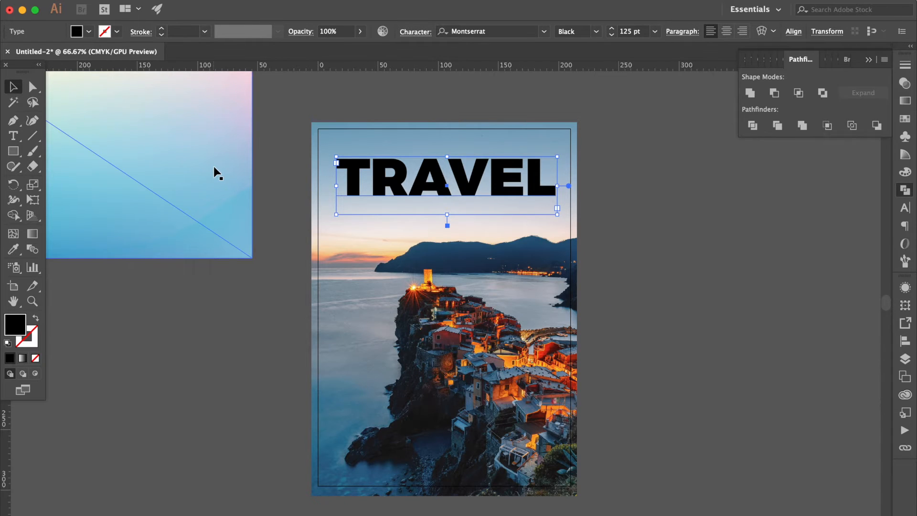
# Step: Move the gradient image behind the TRAVEL title and clip it to the lettering with a clipping mask
pyautogui.click(214, 167)
pyautogui.moveTo(225, 190); pyautogui.dragTo(604, 273)
pyautogui.keyDown('shift'); pyautogui.click(545, 178); pyautogui.keyUp('shift')
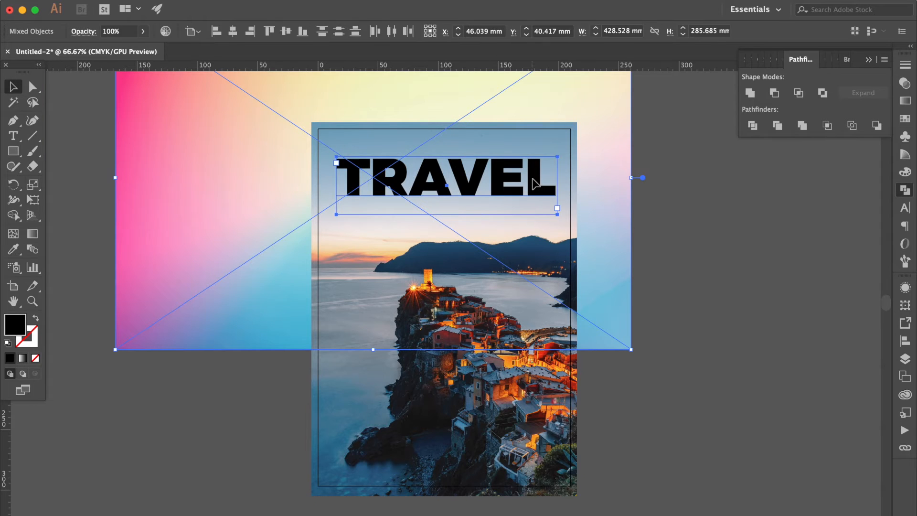
pyautogui.press('super+7')
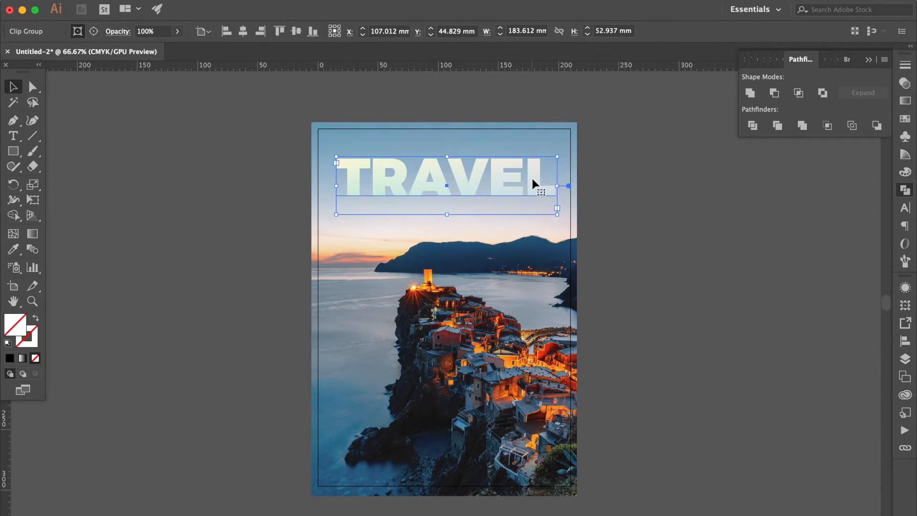
pyautogui.click(651, 205)
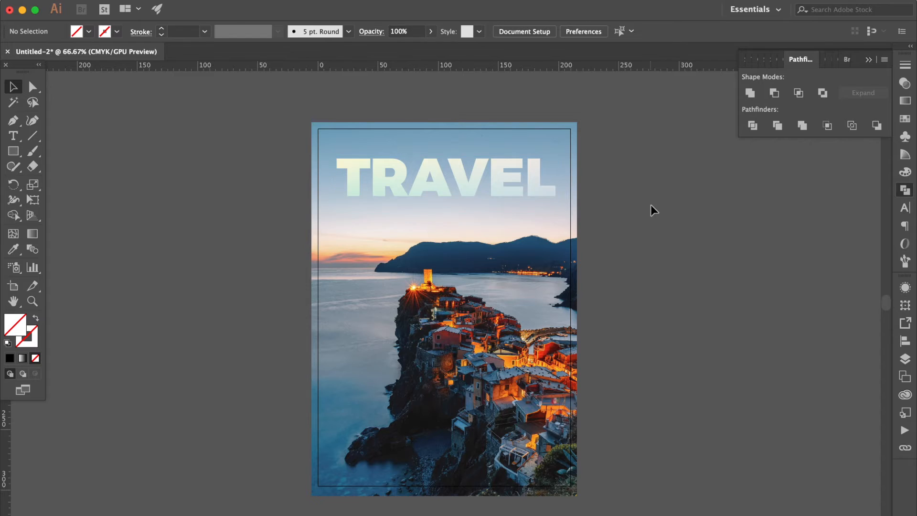
# Step: Directly select the TRAVEL text inside the clip group and lock it
pyautogui.click(33, 87)
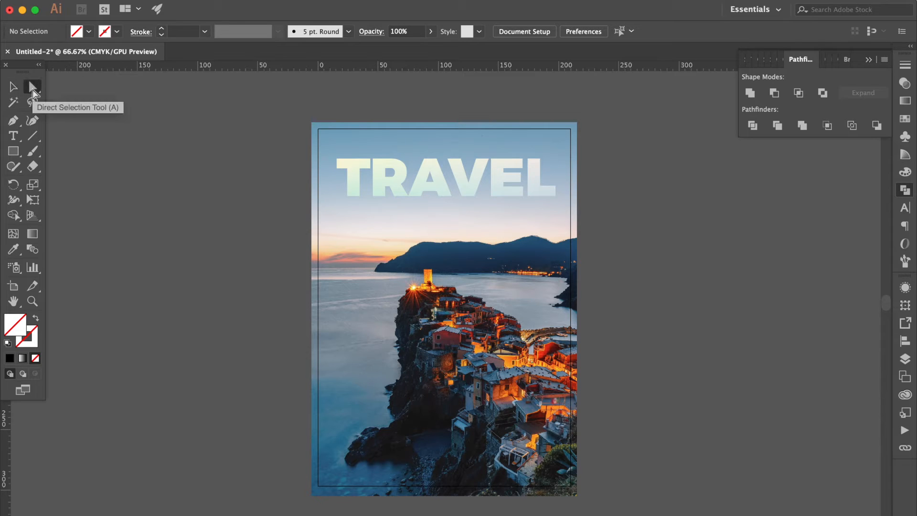
pyautogui.click(459, 182)
pyautogui.click(480, 184)
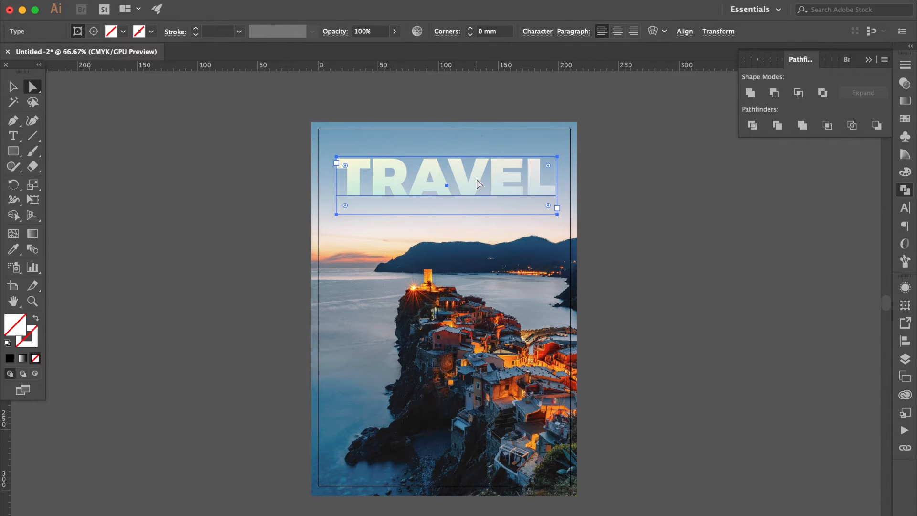
pyautogui.press('super+2')
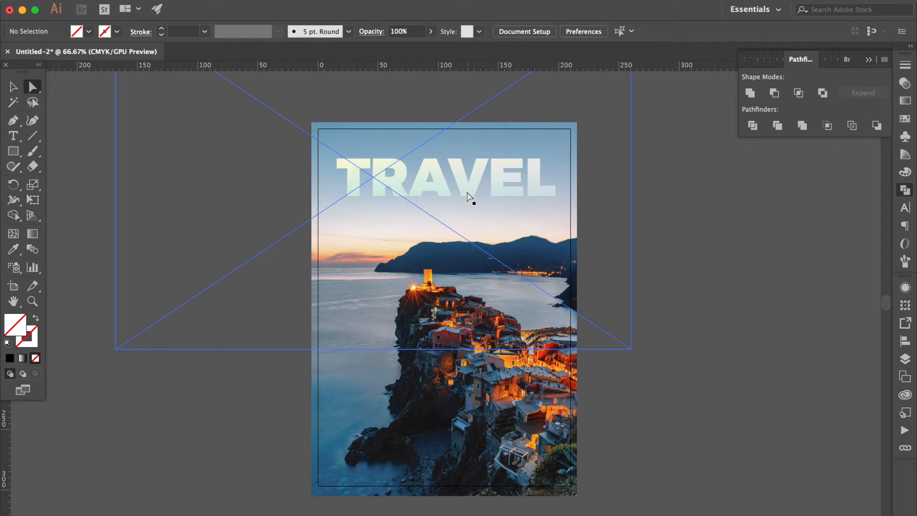
# Step: Reposition the gradient image inside the TRAVEL clipping mask so the letters run from pink to pale yellow, and deselect it
pyautogui.click(467, 192)
pyautogui.moveTo(465, 192); pyautogui.dragTo(558, 248)
pyautogui.moveTo(467, 193); pyautogui.dragTo(533, 234)
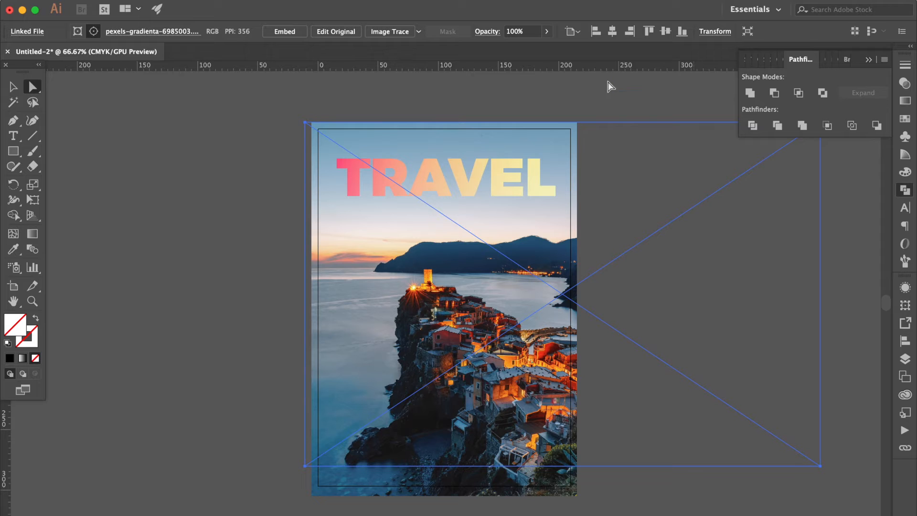
pyautogui.click(606, 96)
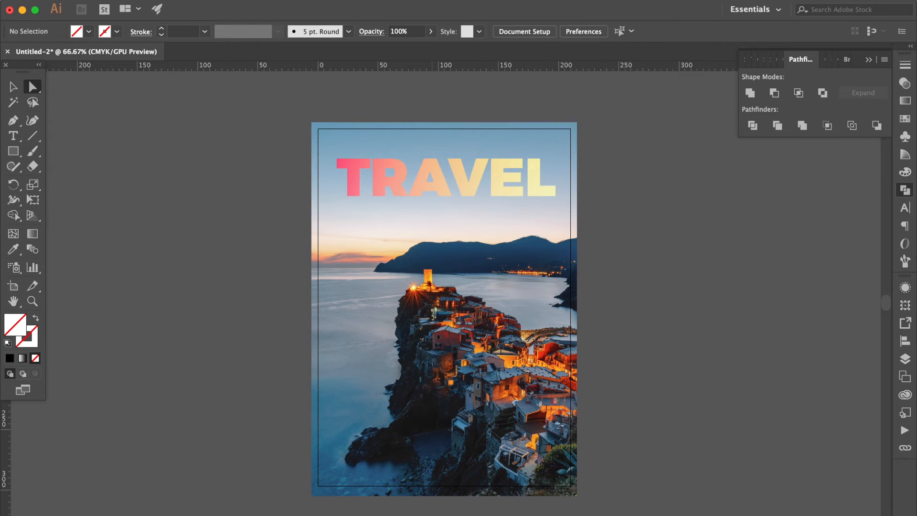
# Step: Unlock all objects and replace the TRAVEL title text with SUNSET
pyautogui.click(367, 16)
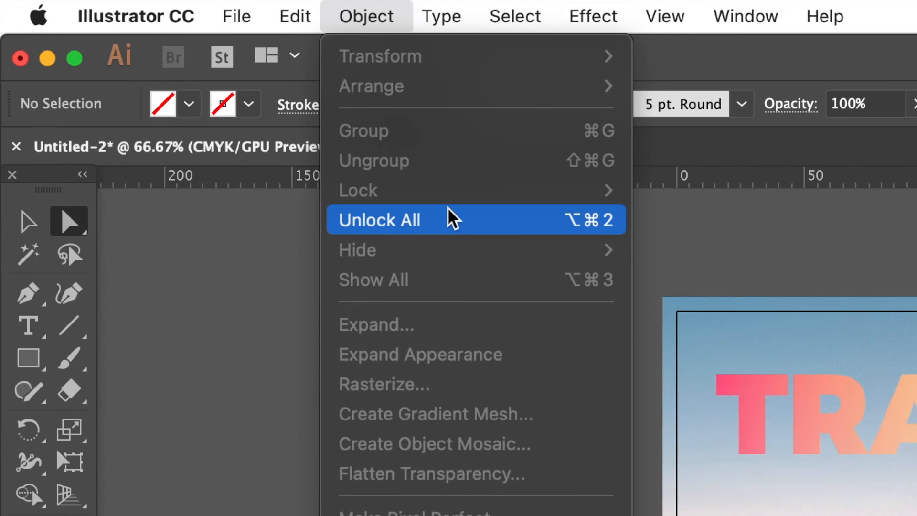
pyautogui.click(448, 210)
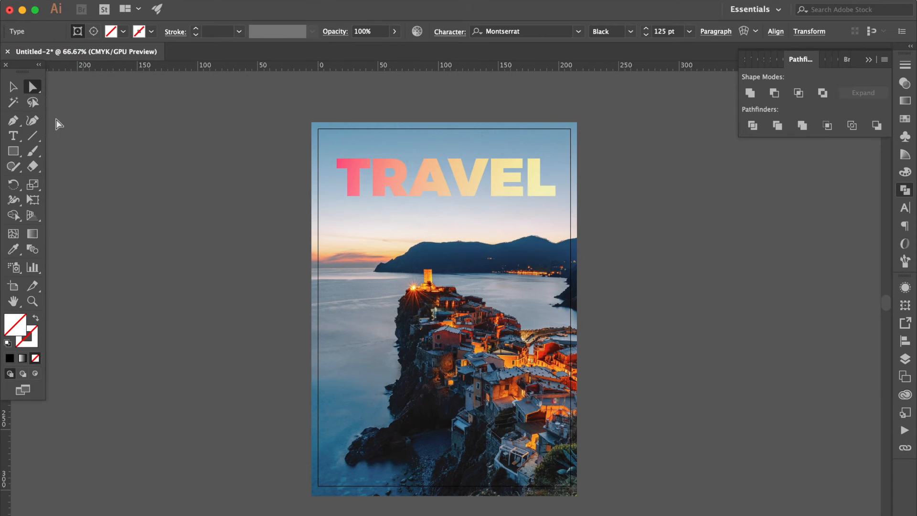
pyautogui.click(14, 136)
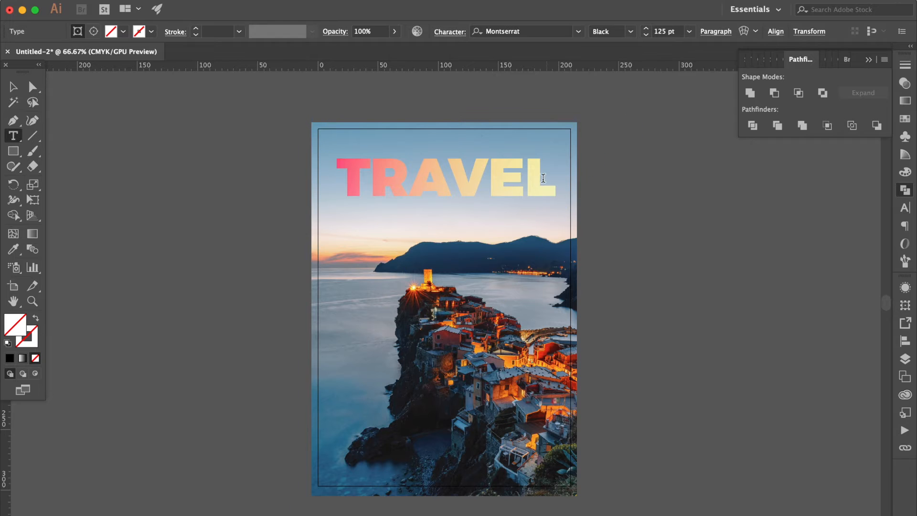
pyautogui.moveTo(542, 178); pyautogui.dragTo(332, 180)
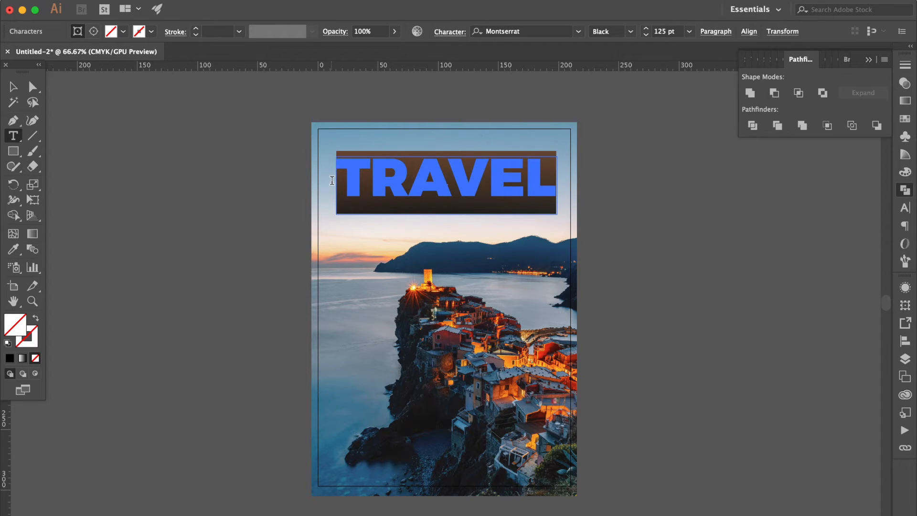
pyautogui.write('SUNSE')
pyautogui.press('Escape')
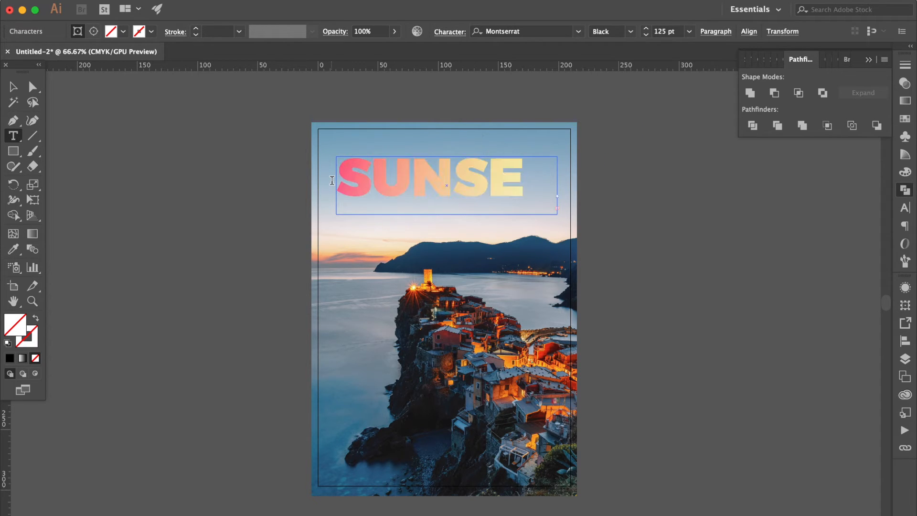
# Step: Set the title's font size to 124 pt so the whole word SUNSET fits its text frame, and deselect it
pyautogui.click(13, 86)
pyautogui.click(672, 32)
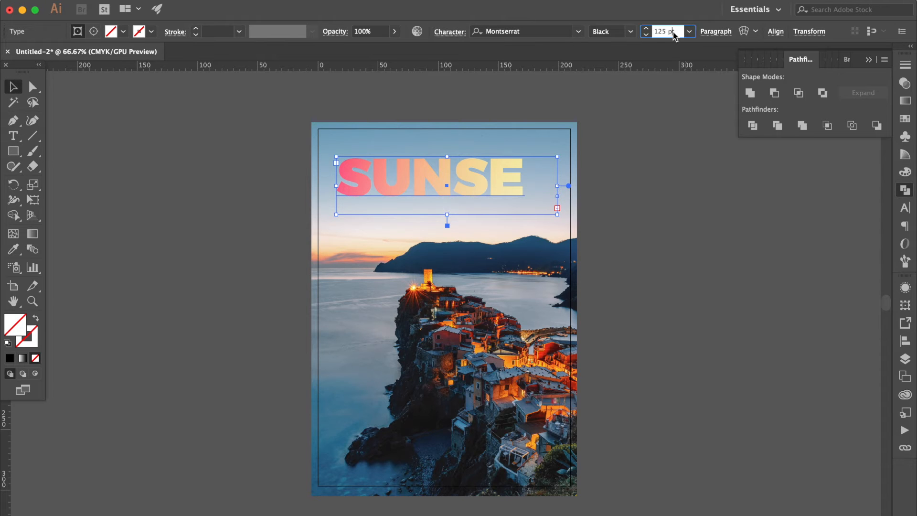
pyautogui.press('Down')
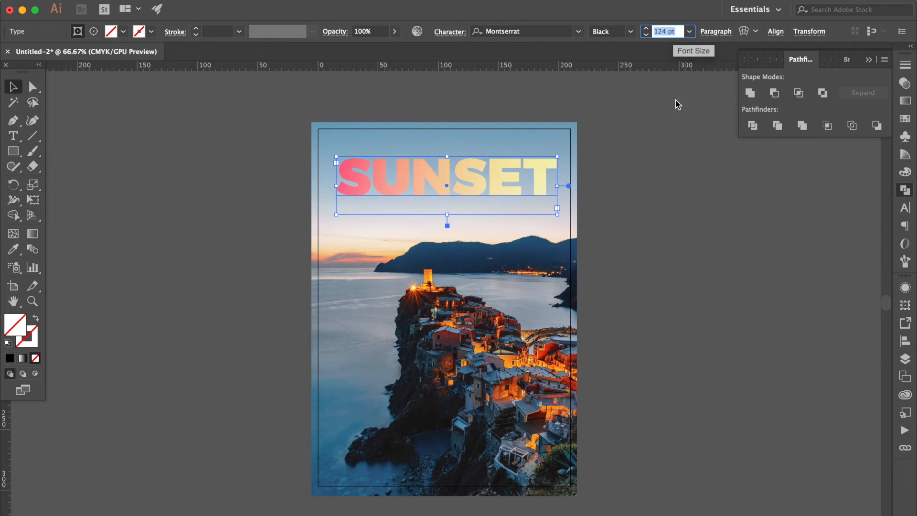
pyautogui.click(636, 253)
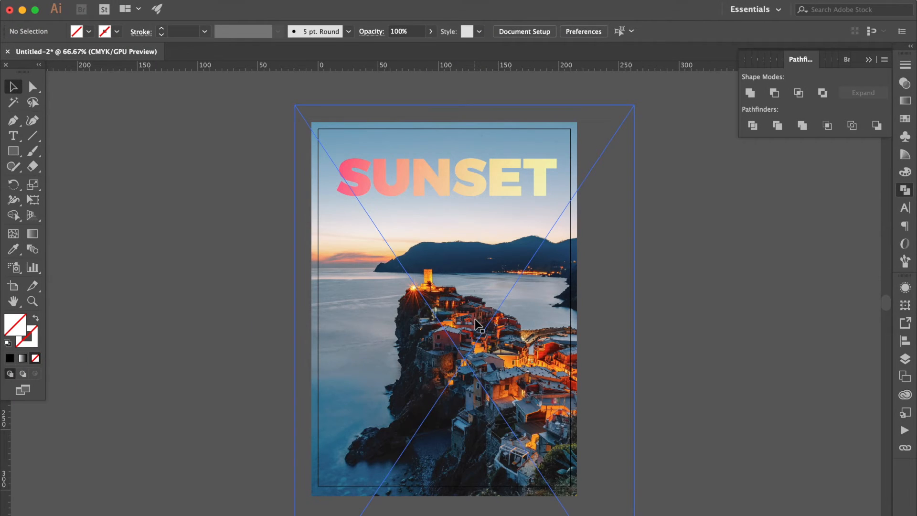
# Step: Release the clipping mask on the coastal photo and deselect everything
pyautogui.click(474, 319)
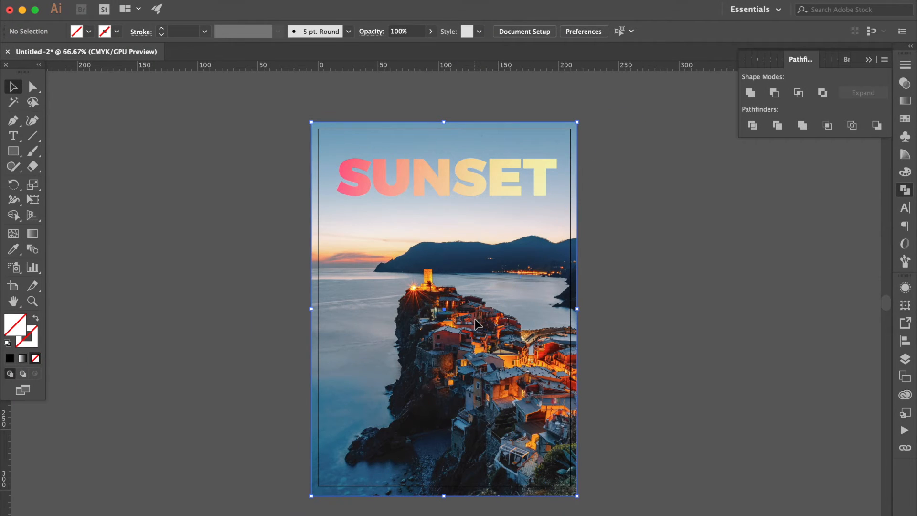
pyautogui.rightClick(475, 319)
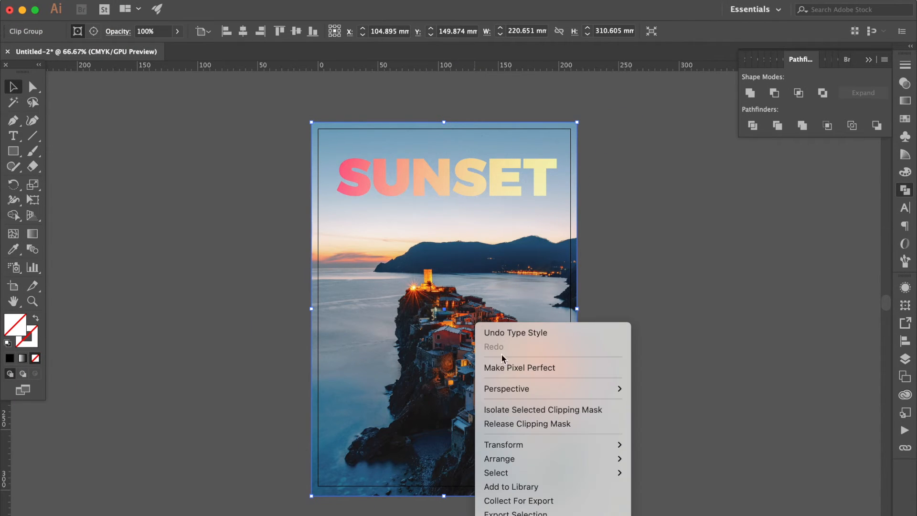
pyautogui.click(506, 423)
pyautogui.click(716, 291)
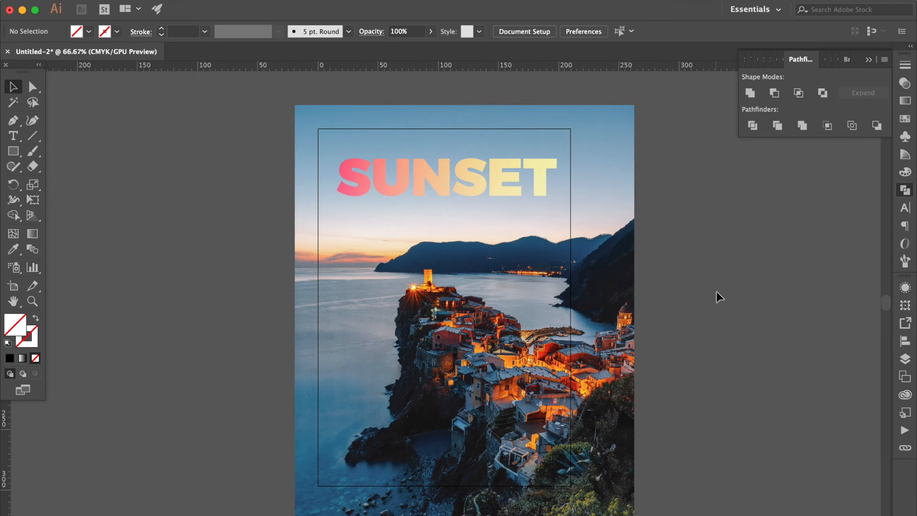
# Step: Create a triangle with the Polygon tool over the bay in the photo and fill it with red
pyautogui.moveTo(13, 151); pyautogui.dragTo(47, 193)
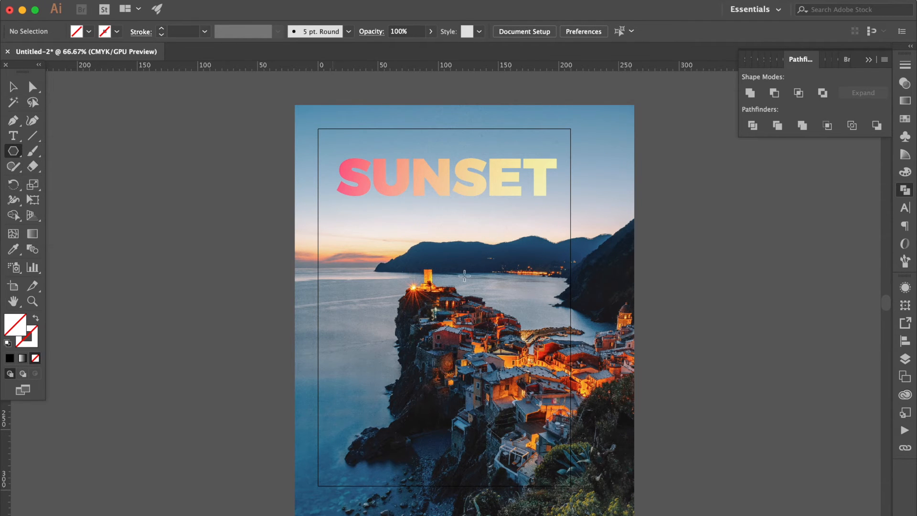
pyautogui.click(526, 281)
pyautogui.press('Return')
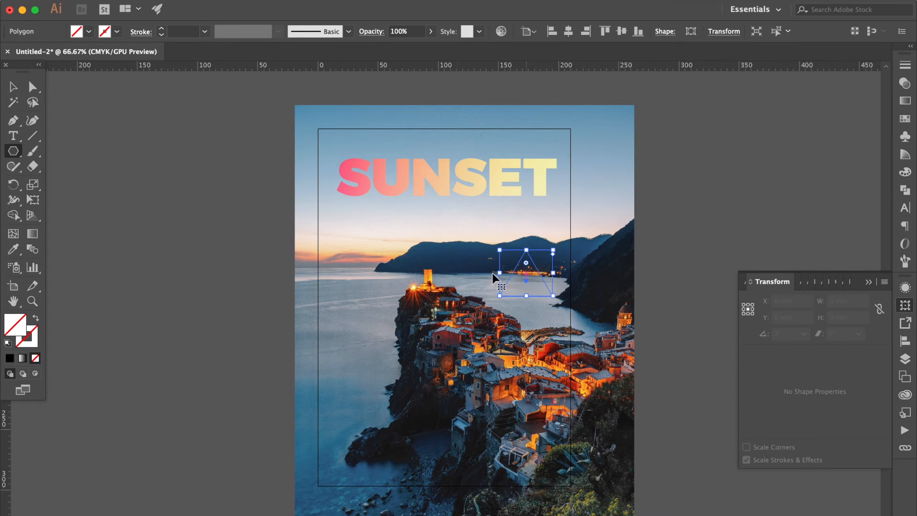
pyautogui.click(905, 118)
pyautogui.click(853, 101)
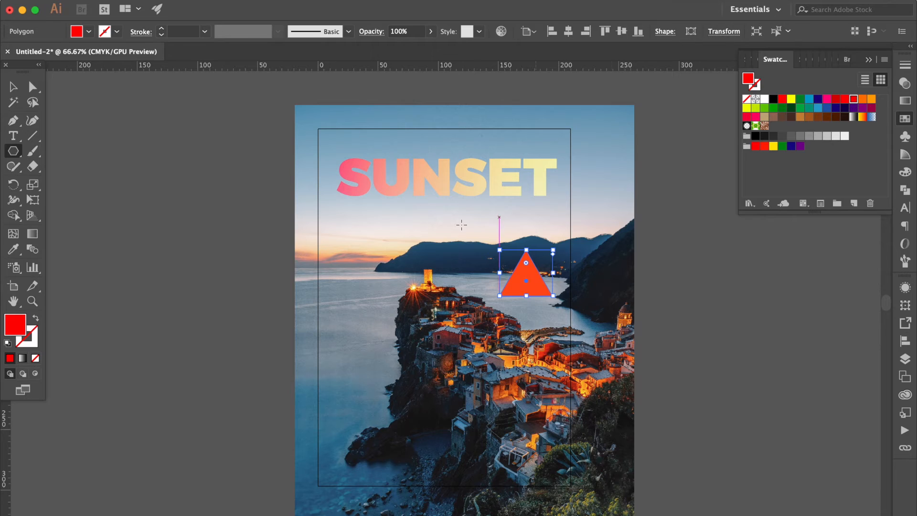
# Step: Scale the red triangle down slightly and reflect it to get a triangle pointing downward
pyautogui.click(13, 87)
pyautogui.moveTo(525, 296); pyautogui.dragTo(530, 282)
pyautogui.rightClick(534, 280)
pyautogui.moveTo(564, 469)
pyautogui.click(675, 468)
pyautogui.click(625, 434)
# Step: Duplicate the upright and inverted triangles into staggered rows with narrow, even gaps
pyautogui.moveTo(539, 269); pyautogui.dragTo(466, 281)
pyautogui.keyDown('shift'); pyautogui.click(523, 279); pyautogui.keyUp('shift')
pyautogui.moveTo(471, 278); pyautogui.dragTo(529, 390)
# Step: Select the upper cluster of triangles and duplicate it diagonally down to the left to complete a six-row lattice
pyautogui.click(527, 270)
pyautogui.keyDown('shift'); pyautogui.click(529, 302); pyautogui.keyUp('shift')
pyautogui.keyDown('shift'); pyautogui.click(498, 352); pyautogui.keyUp('shift')
pyautogui.keyDown('shift'); pyautogui.click(499, 319); pyautogui.keyUp('shift')
pyautogui.keyDown('shift'); pyautogui.click(524, 315); pyautogui.keyUp('shift')
pyautogui.keyDown('shift'); pyautogui.click(526, 279); pyautogui.keyUp('shift')
pyautogui.keyDown('shift'); pyautogui.click(553, 320); pyautogui.keyUp('shift')
pyautogui.moveTo(551, 344); pyautogui.dragTo(503, 449)
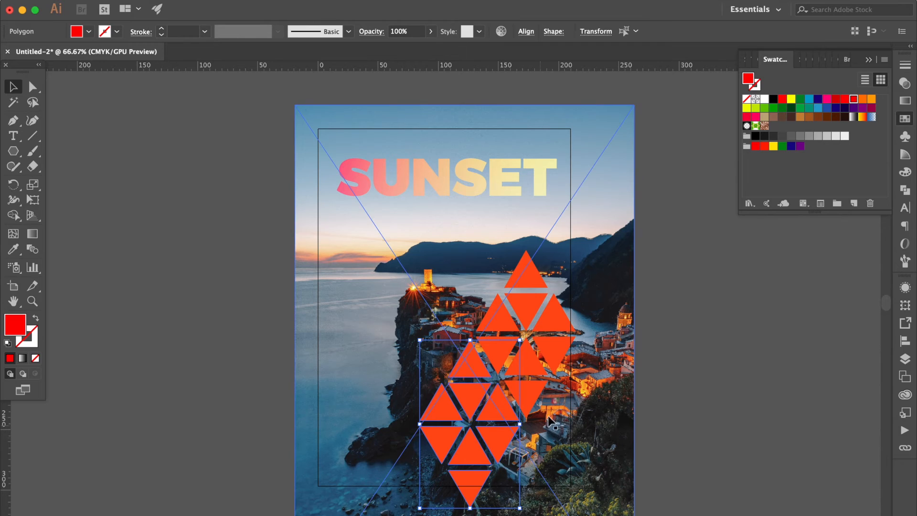
# Step: Select all the red triangles without the photo or the title, and make them a compound path
pyautogui.click(698, 382)
pyautogui.moveTo(656, 254); pyautogui.dragTo(410, 503)
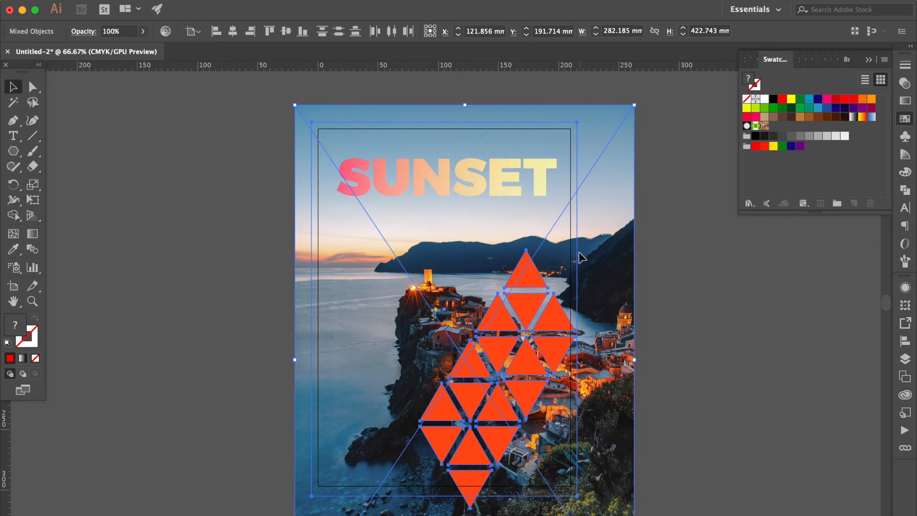
pyautogui.keyDown('shift'); pyautogui.click(578, 252); pyautogui.keyUp('shift')
pyautogui.keyDown('shift'); pyautogui.click(612, 258); pyautogui.keyUp('shift')
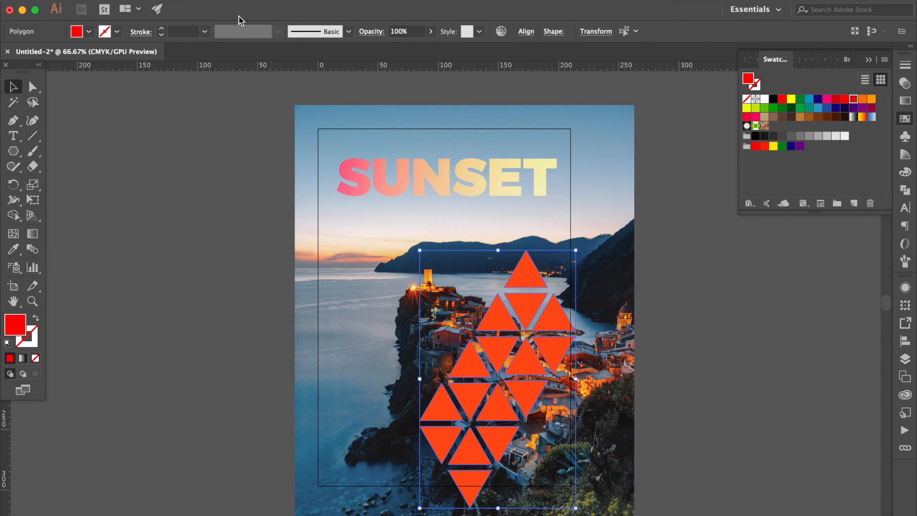
pyautogui.click(338, 19)
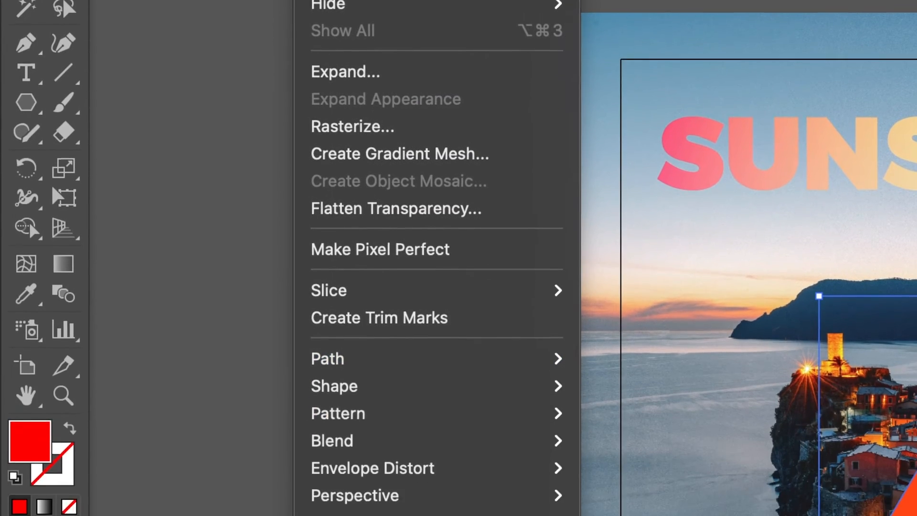
pyautogui.moveTo(363, 514)
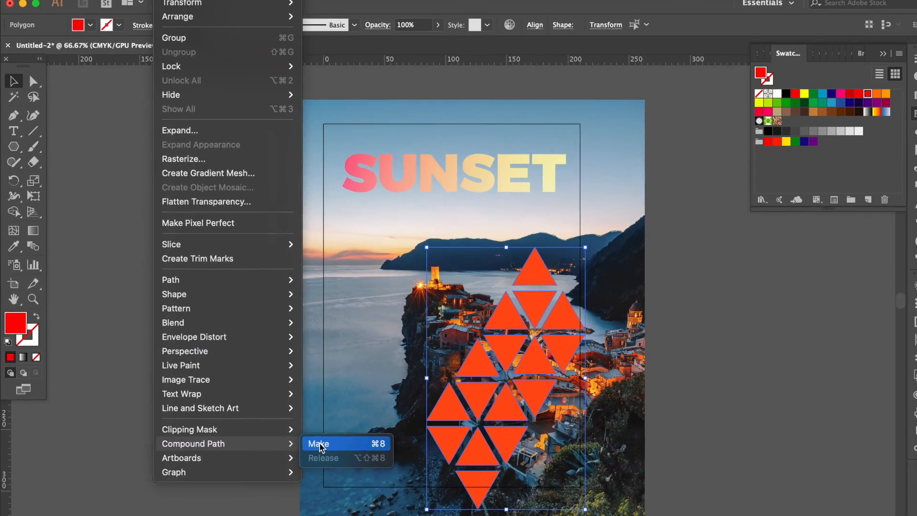
pyautogui.click(368, 439)
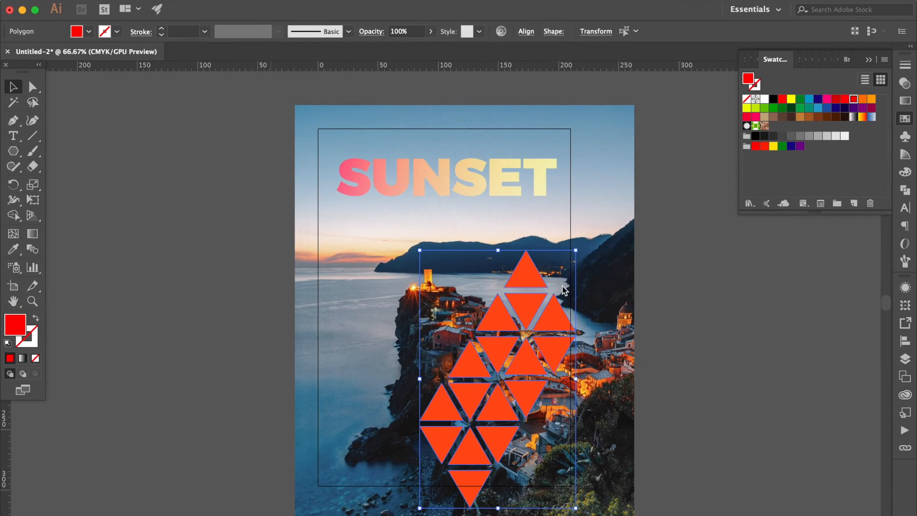
# Step: Try clipping the photo to the compound triangles with a clipping mask, and undo back to separate triangles
pyautogui.keyDown('shift'); pyautogui.click(614, 290); pyautogui.keyUp('shift')
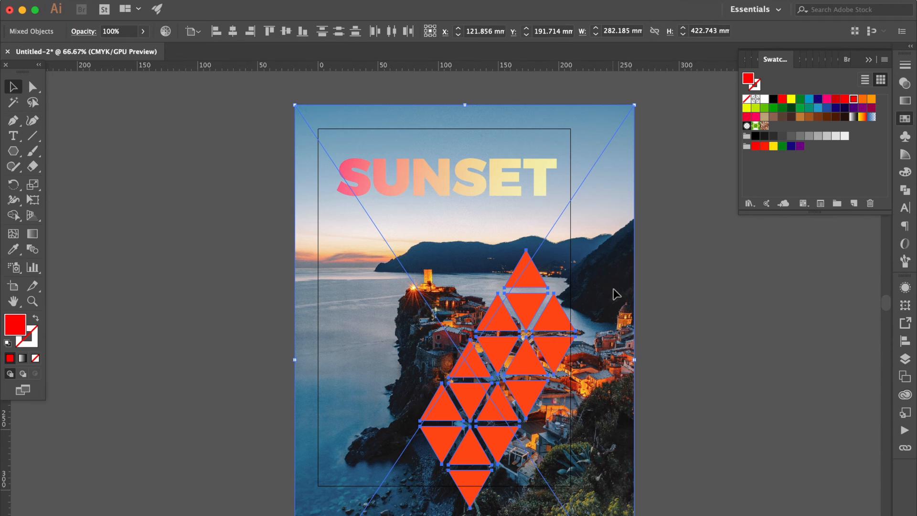
pyautogui.hotkey('ctrl', '7')
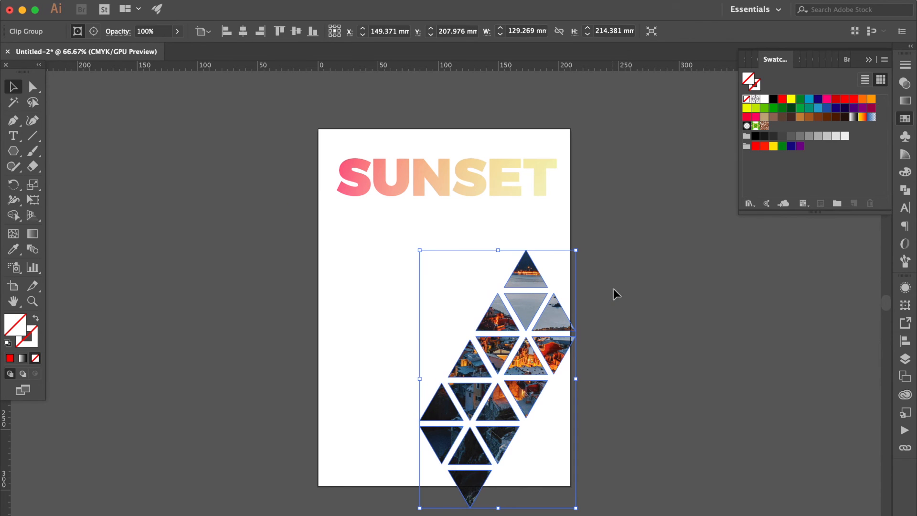
pyautogui.click(657, 319)
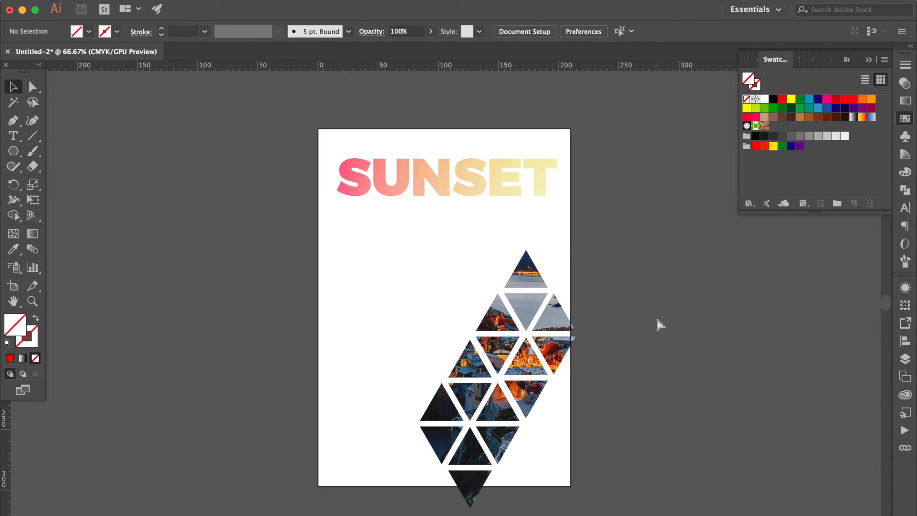
pyautogui.hotkey('ctrl', 'z')
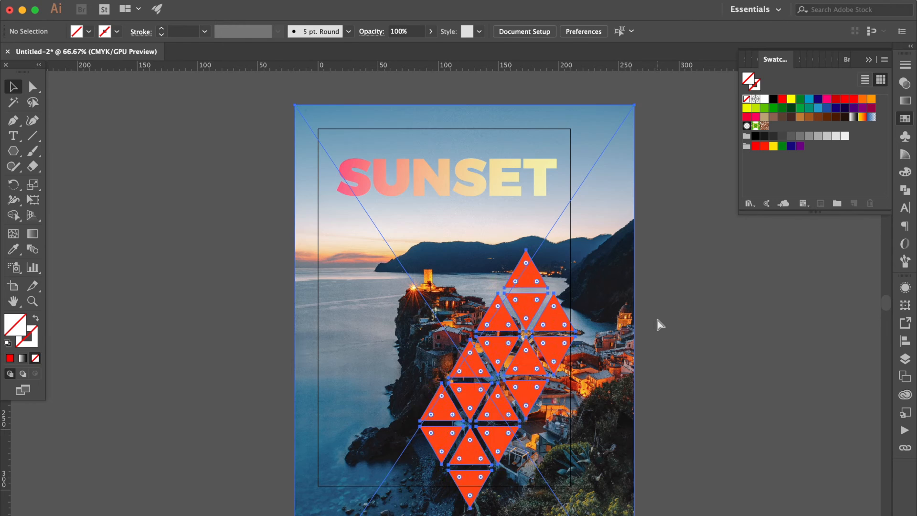
pyautogui.click(700, 325)
# Step: Select all triangles except the right three of the third row, the leftmost fourth-row and the rightmost fifth-row ones, and make them a compound path
pyautogui.click(526, 281)
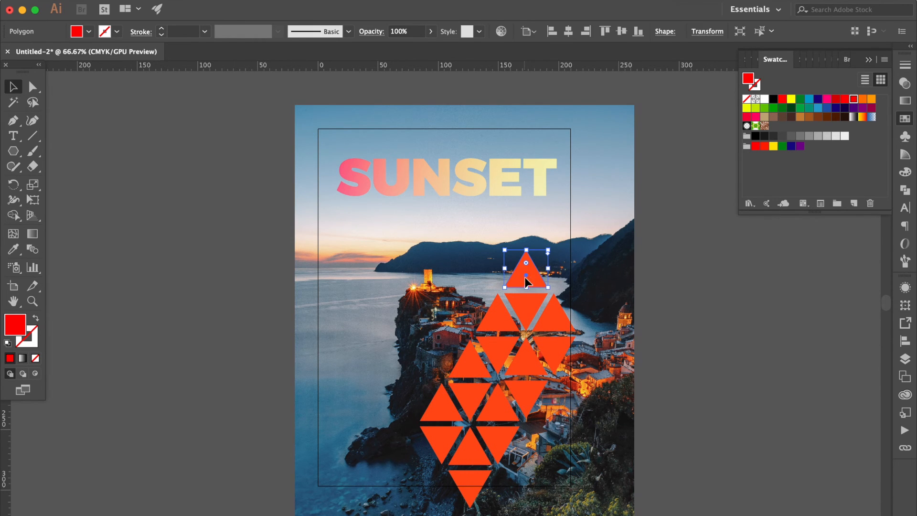
pyautogui.keyDown('shift'); pyautogui.click(525, 307); pyautogui.keyUp('shift')
pyautogui.keyDown('shift'); pyautogui.click(489, 319); pyautogui.keyUp('shift')
pyautogui.keyDown('shift'); pyautogui.click(470, 366); pyautogui.keyUp('shift')
pyautogui.keyDown('shift'); pyautogui.click(495, 408); pyautogui.keyUp('shift')
pyautogui.keyDown('shift'); pyautogui.click(446, 441); pyautogui.keyUp('shift')
pyautogui.keyDown('shift'); pyautogui.click(470, 453); pyautogui.keyUp('shift')
pyautogui.keyDown('shift'); pyautogui.click(475, 475); pyautogui.keyUp('shift')
pyautogui.keyDown('shift'); pyautogui.click(466, 398); pyautogui.keyUp('shift')
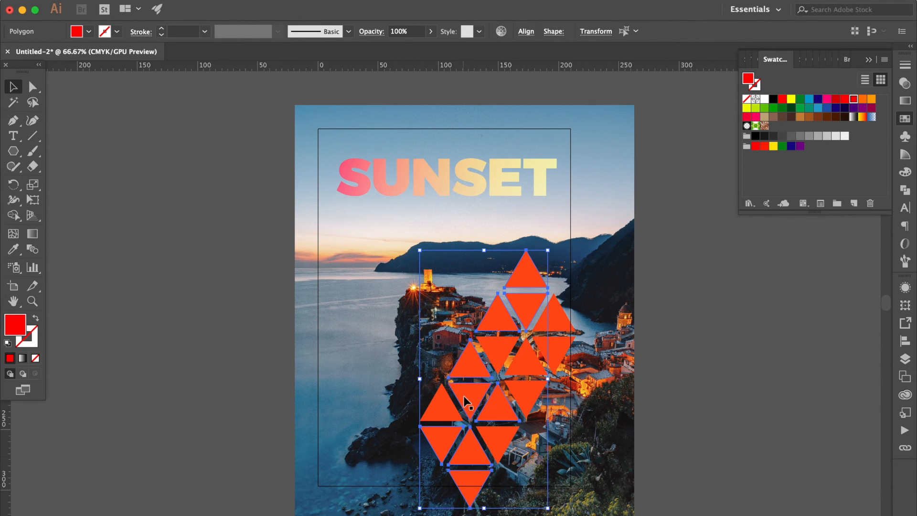
pyautogui.keyDown('shift'); pyautogui.click(557, 325); pyautogui.keyUp('shift')
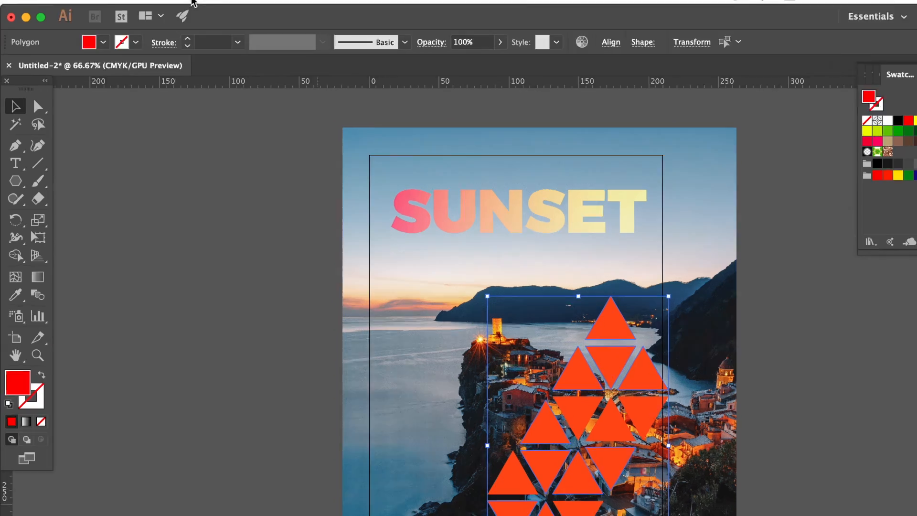
pyautogui.click(194, 1)
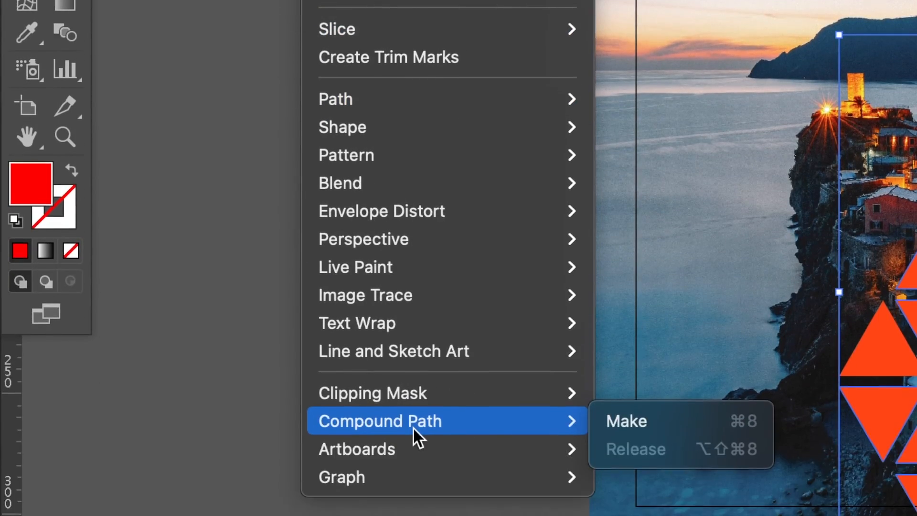
pyautogui.moveTo(416, 434)
pyautogui.click(578, 407)
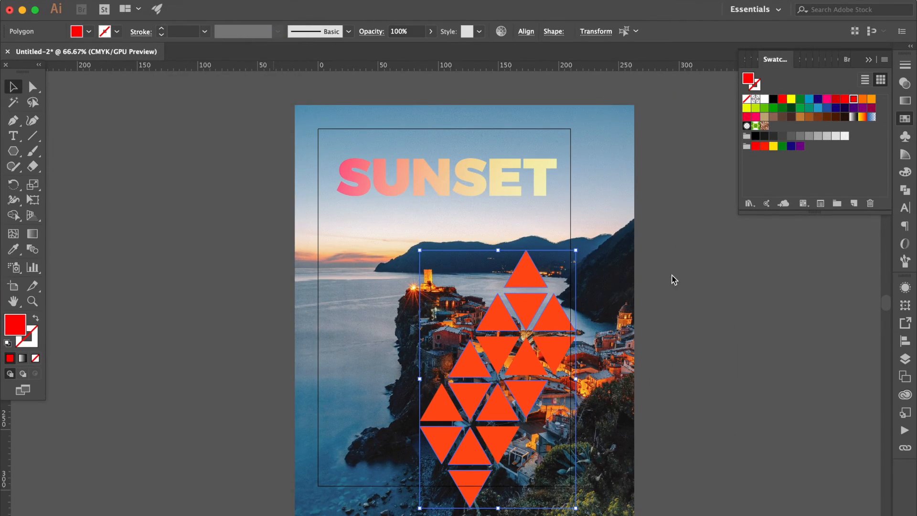
# Step: Clip the coastal photo to the compound path of triangles with a clipping mask, and deselect it
pyautogui.press('super+7')
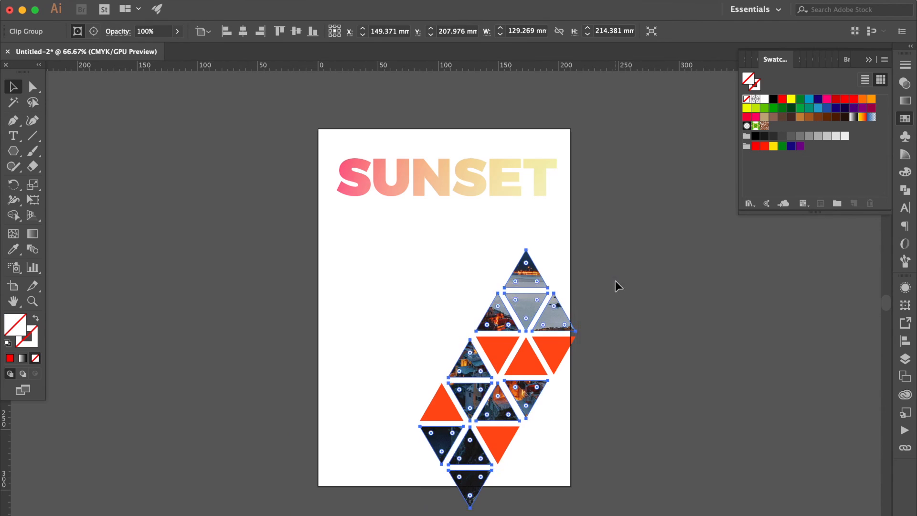
pyautogui.click(663, 299)
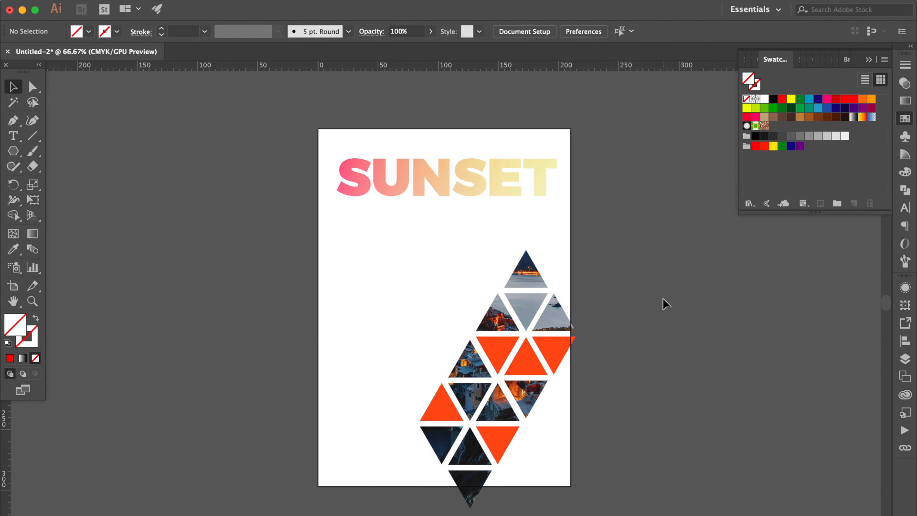